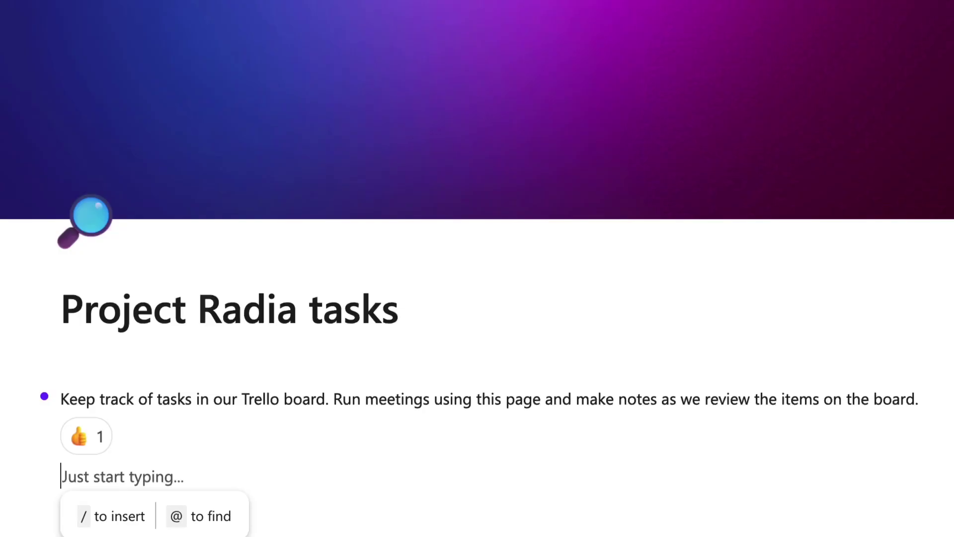
- Start a slash command below the intro, browse the insert menu, and check the signed-in account
{"action": "type", "text": "/"}
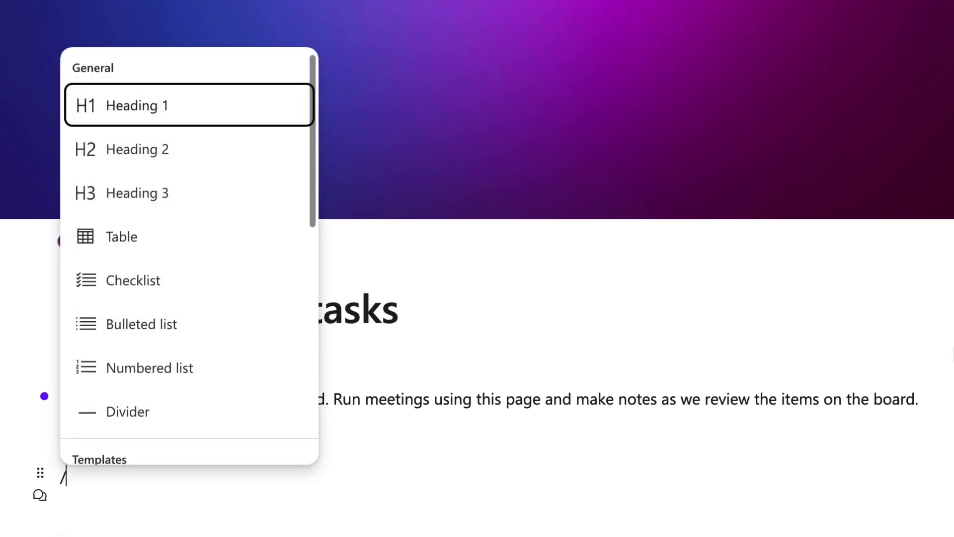
{"action": "scroll", "coordinate": [295, 316], "scroll_direction": "down", "scroll_amount": 10}
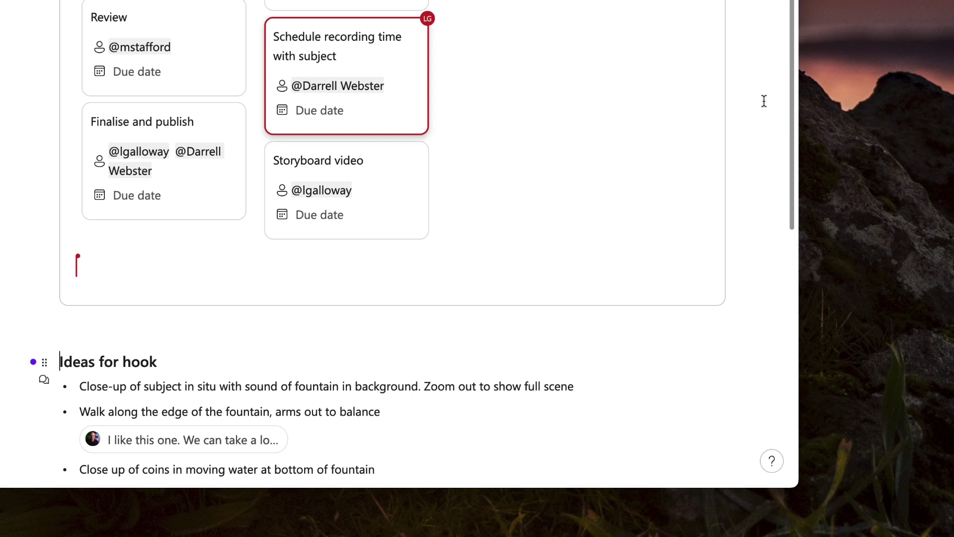
{"action": "scroll", "coordinate": [763, 101], "scroll_direction": "down", "scroll_amount": 3}
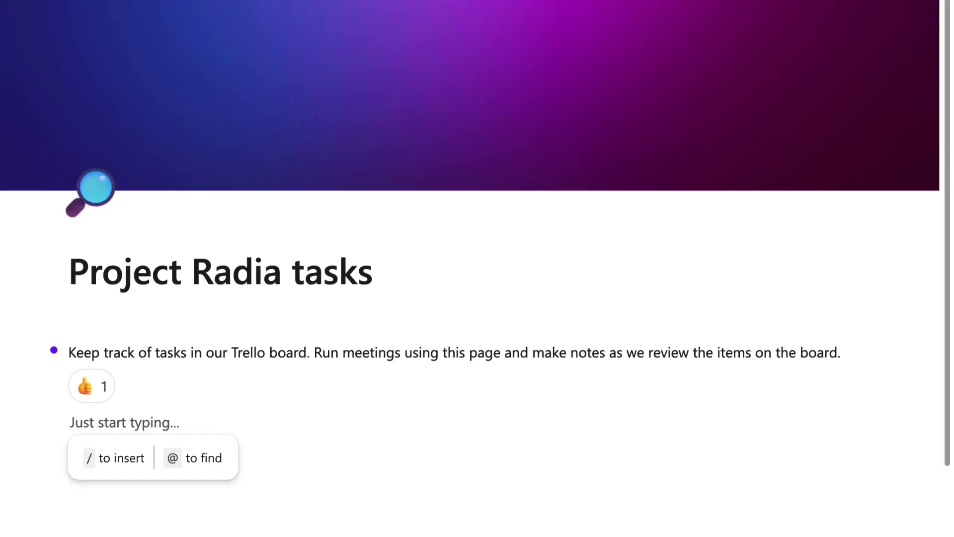
{"action": "type", "text": "/"}
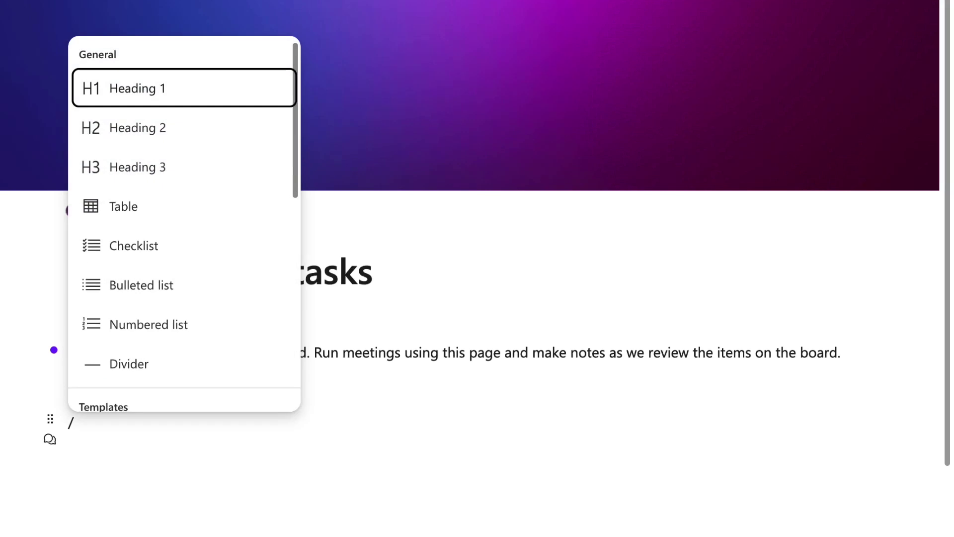
{"action": "scroll", "coordinate": [208, 311], "scroll_direction": "down", "scroll_amount": 10}
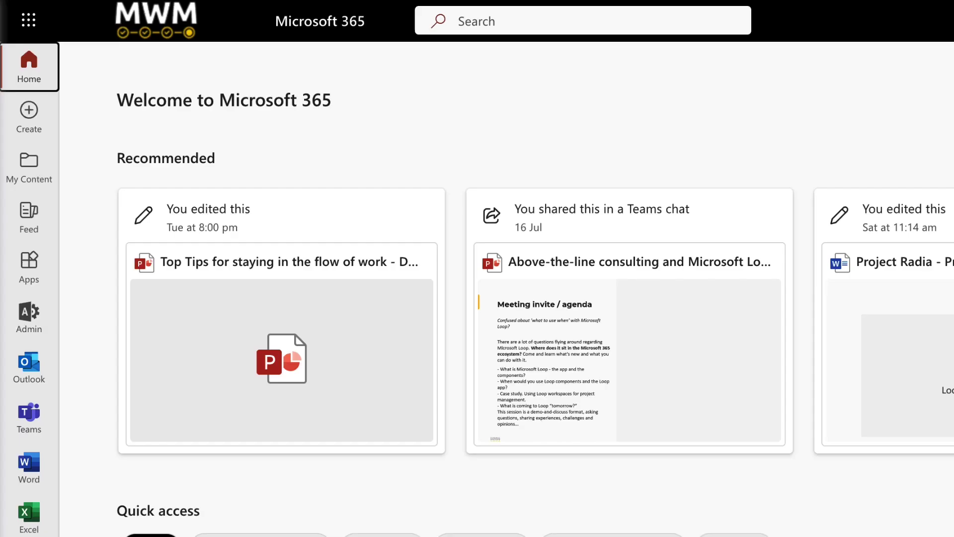
{"action": "left_click", "coordinate": [906, 35]}
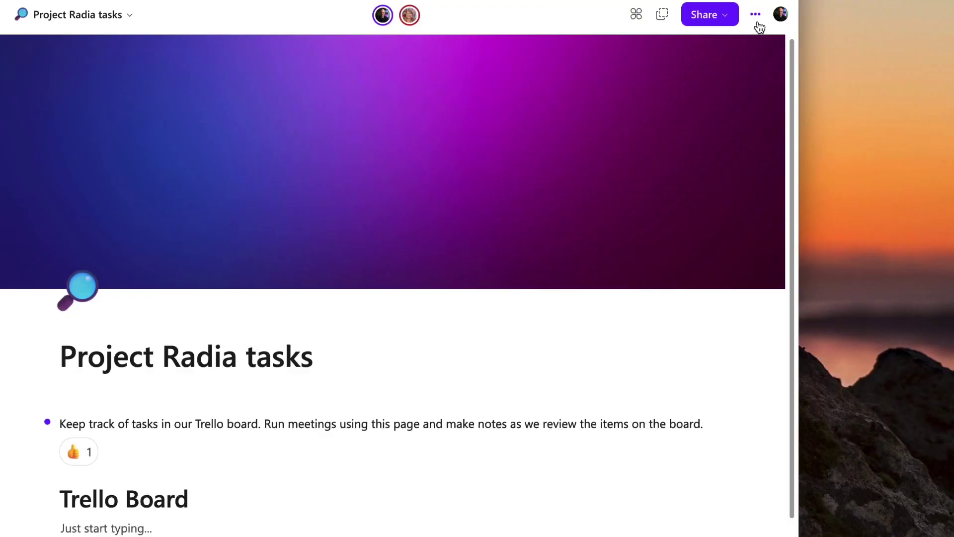
- Review the Privacy page in the Loop settings
{"action": "left_click", "coordinate": [756, 19]}
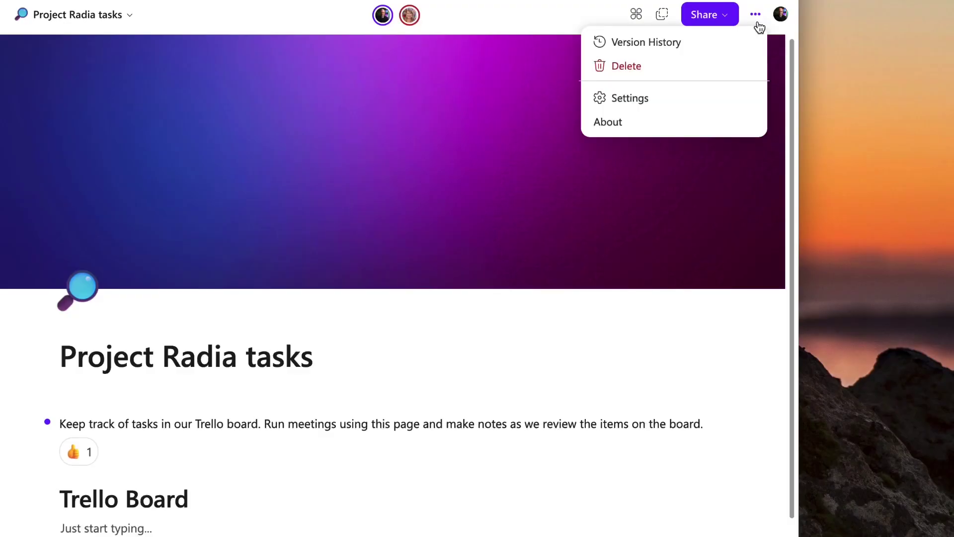
{"action": "left_click", "coordinate": [654, 100]}
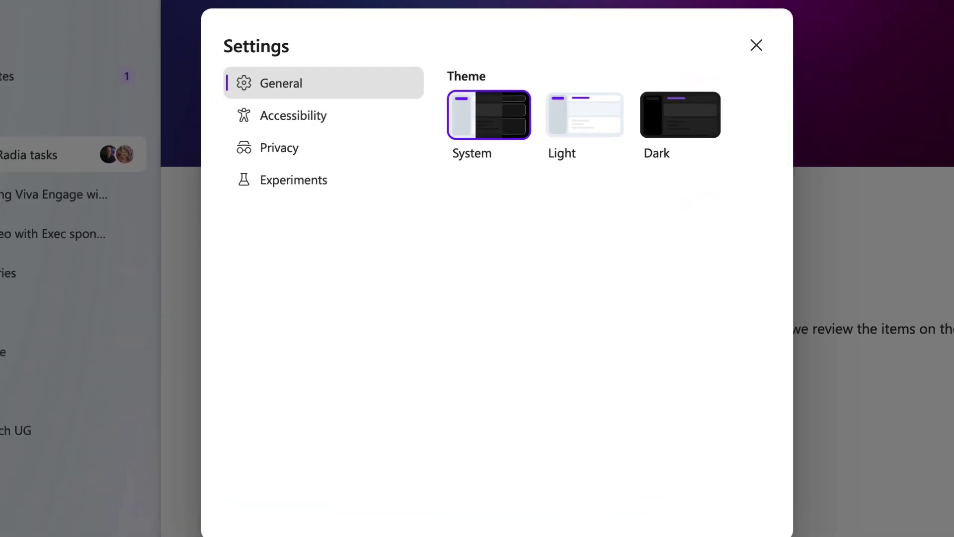
{"action": "left_click", "coordinate": [288, 150]}
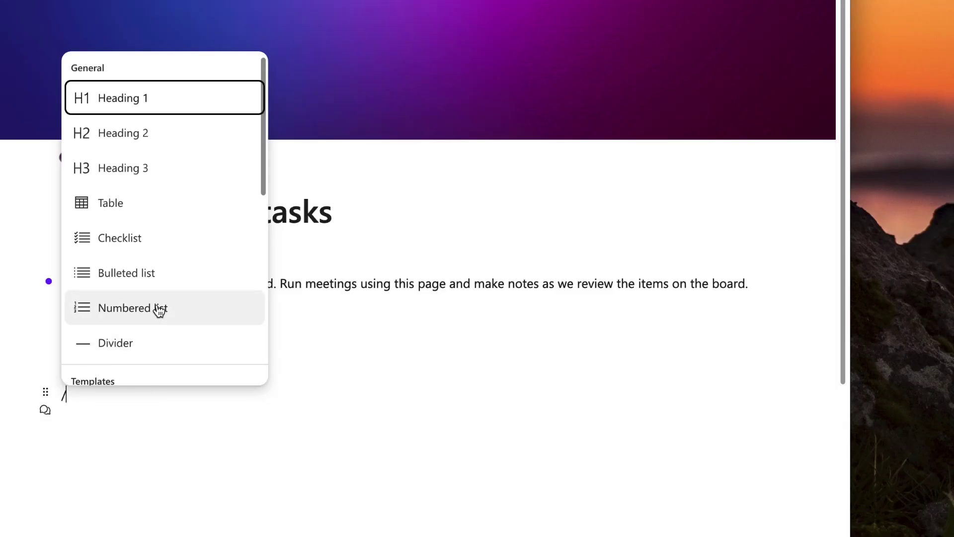
- Authorize Trello and import the Project Radia board with its To Do, Doing and Done lists
{"action": "scroll", "coordinate": [169, 284], "scroll_direction": "down", "scroll_amount": 10}
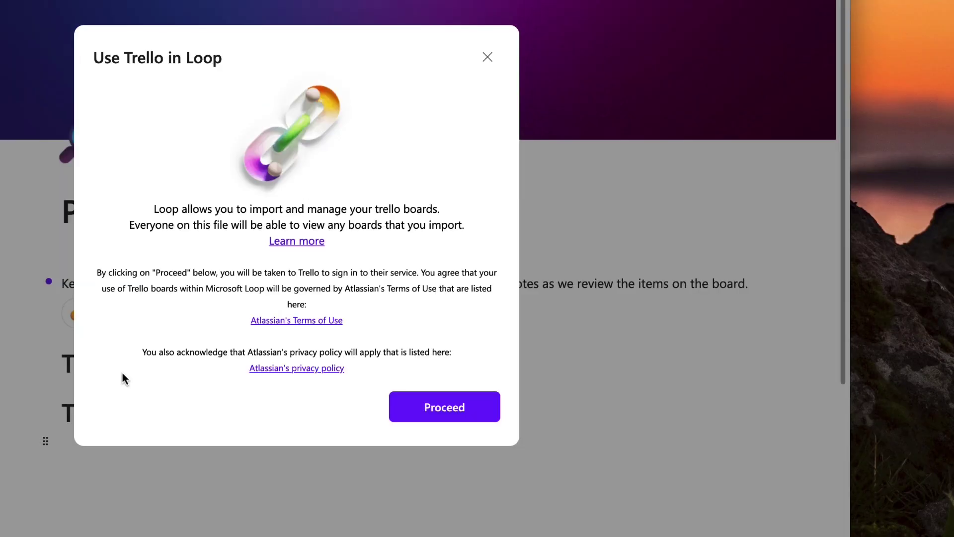
{"action": "left_click", "coordinate": [464, 413]}
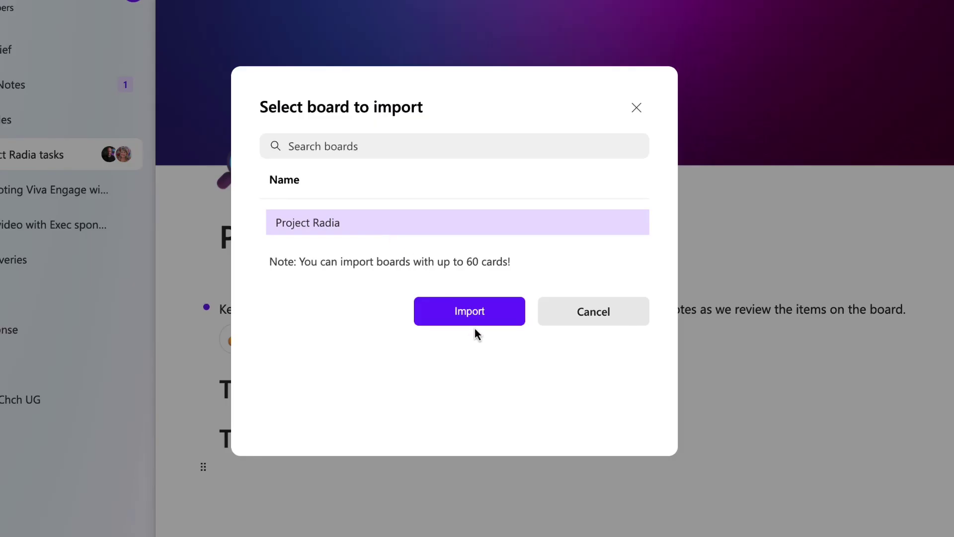
{"action": "left_click", "coordinate": [476, 325]}
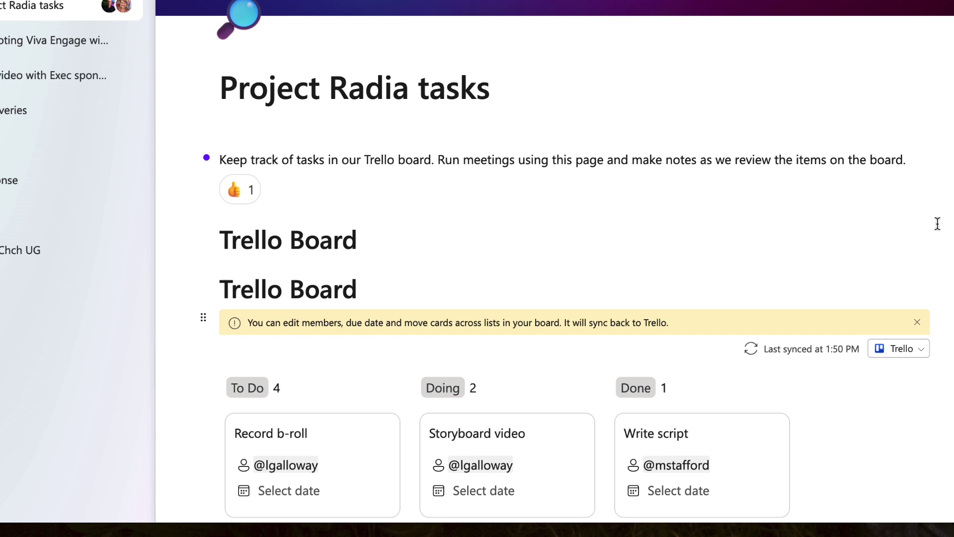
- Give Record b-roll a second member and a Thu, Aug 3 due date, and move it to Doing
{"action": "scroll", "coordinate": [554, 269], "scroll_direction": "down", "scroll_amount": 5}
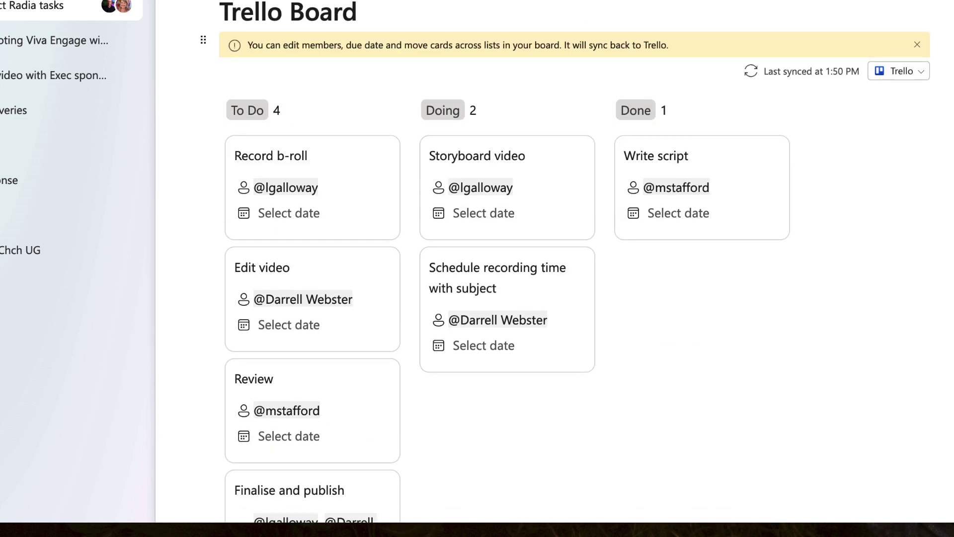
{"action": "scroll", "coordinate": [864, 422], "scroll_direction": "down", "scroll_amount": 3}
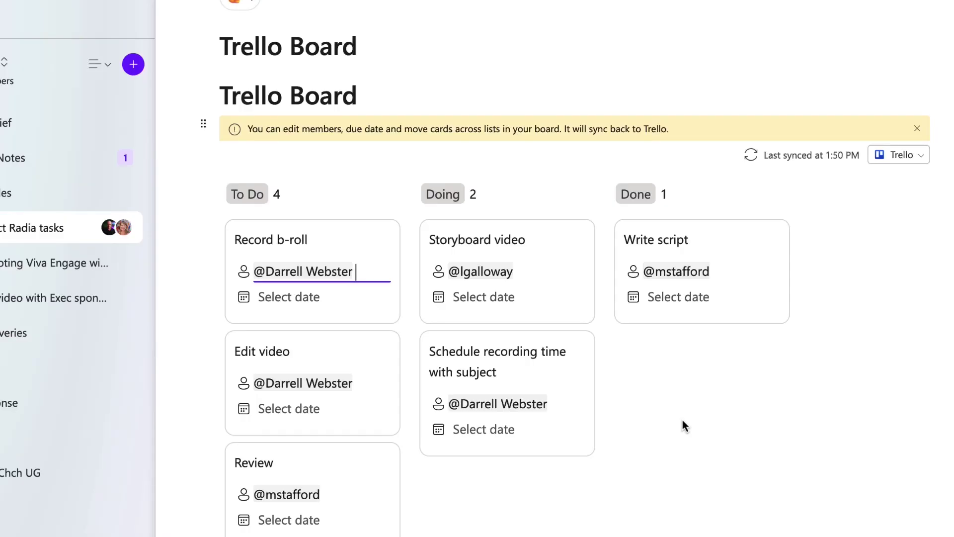
{"action": "type", "text": "@l"}
{"action": "left_click", "coordinate": [353, 340]}
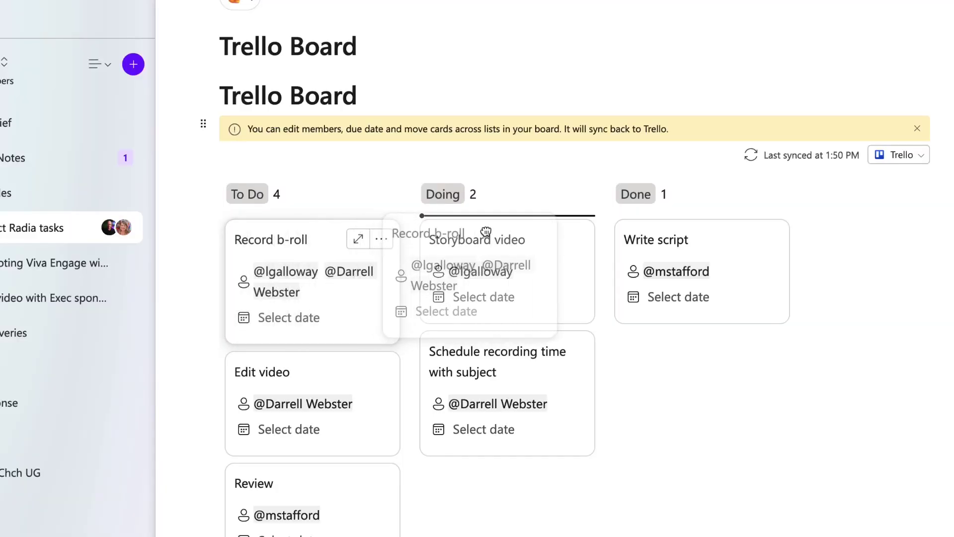
{"action": "left_click_drag", "start_coordinate": [485, 232], "coordinate": [488, 235]}
{"action": "scroll", "coordinate": [487, 236], "scroll_direction": "up", "scroll_amount": 1}
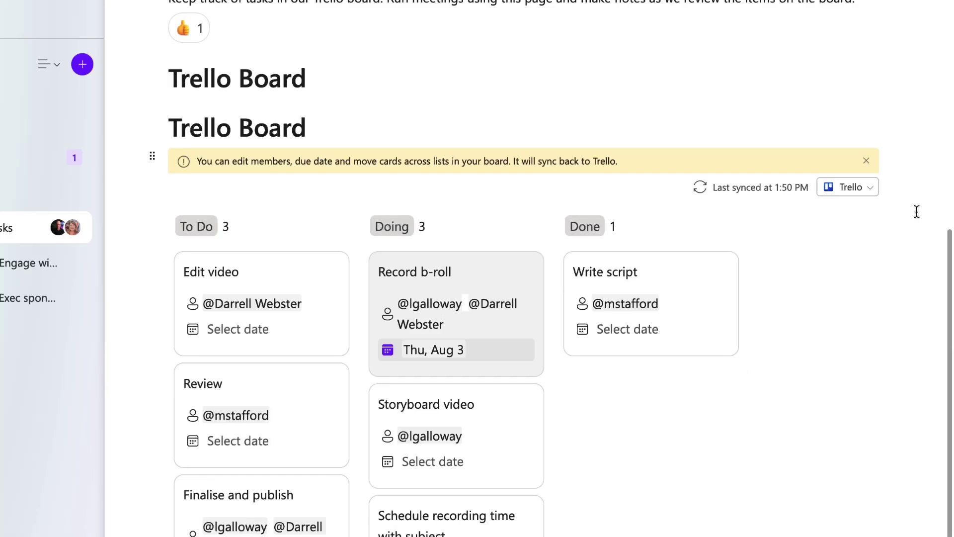
- Open the Project Radia board in Trello from the board's integration menu
{"action": "left_click", "coordinate": [870, 191]}
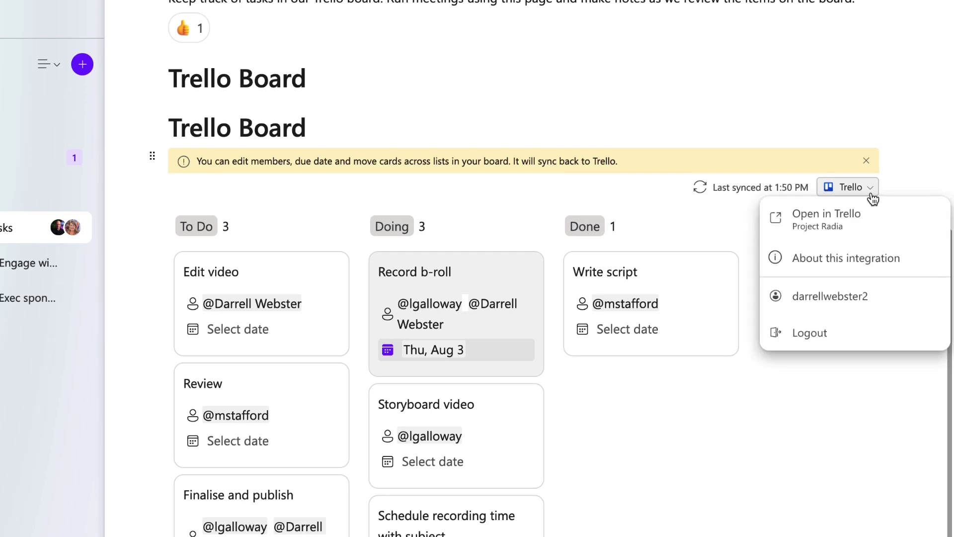
{"action": "left_click", "coordinate": [839, 219]}
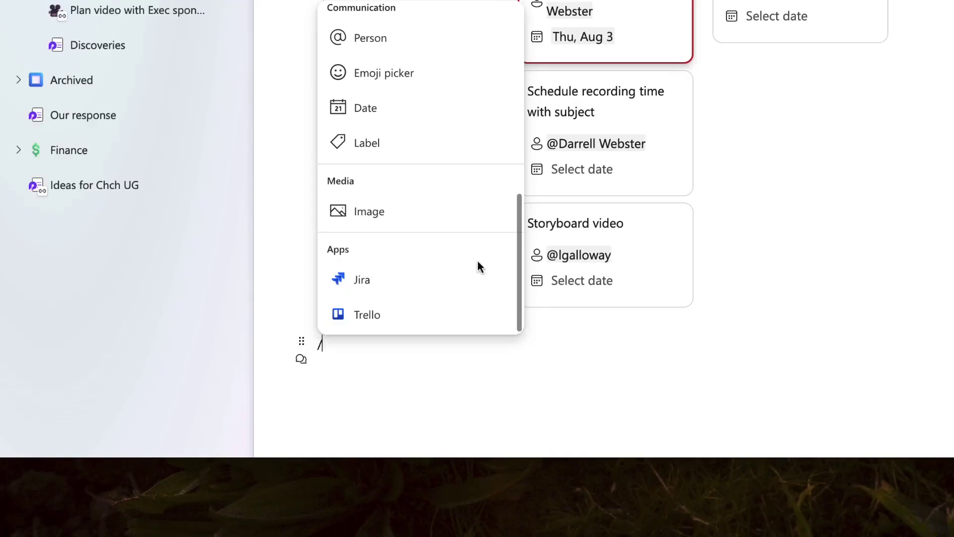
- Authorize the Atlassian account and insert the Jira Issues table into the page
{"action": "left_click", "coordinate": [520, 259]}
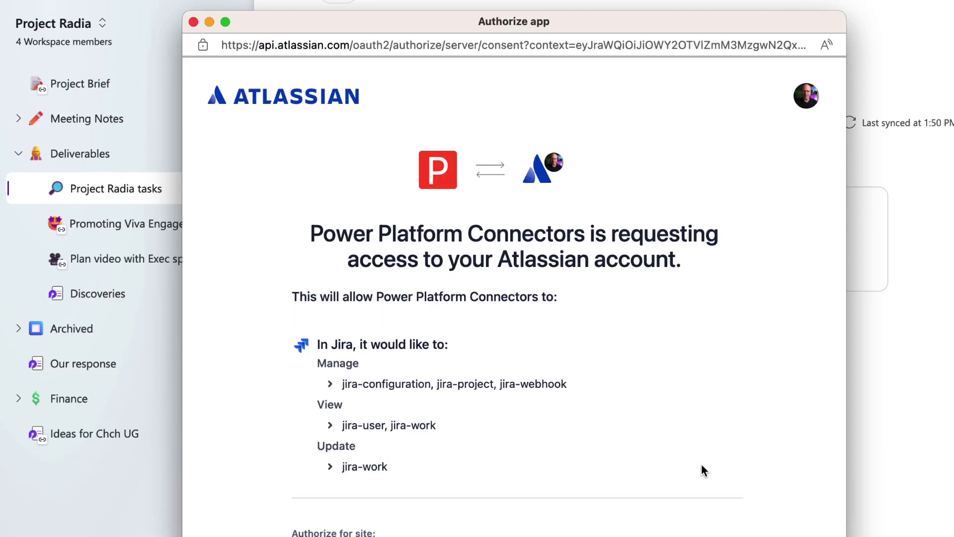
{"action": "scroll", "coordinate": [701, 463], "scroll_direction": "down", "scroll_amount": 5}
{"action": "key", "text": "Return"}
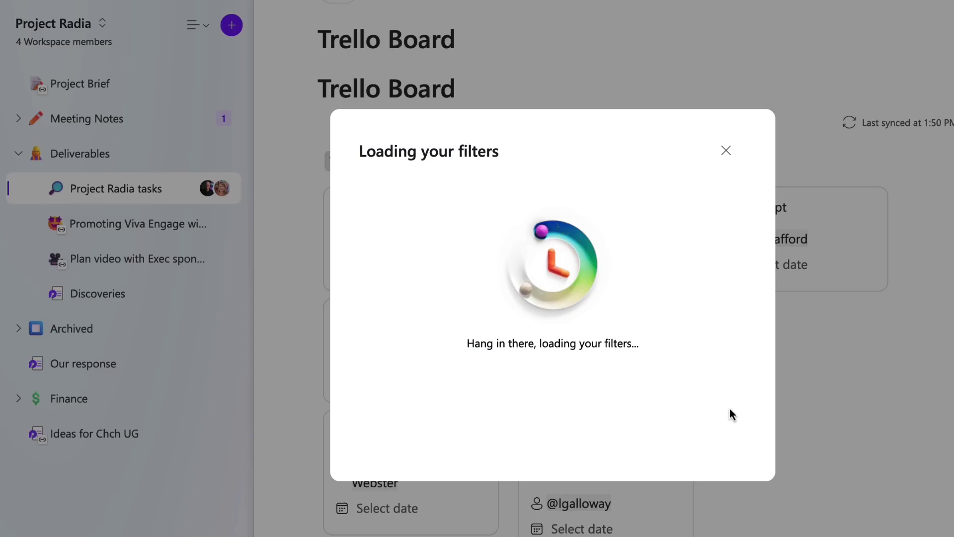
{"action": "left_click", "coordinate": [568, 453]}
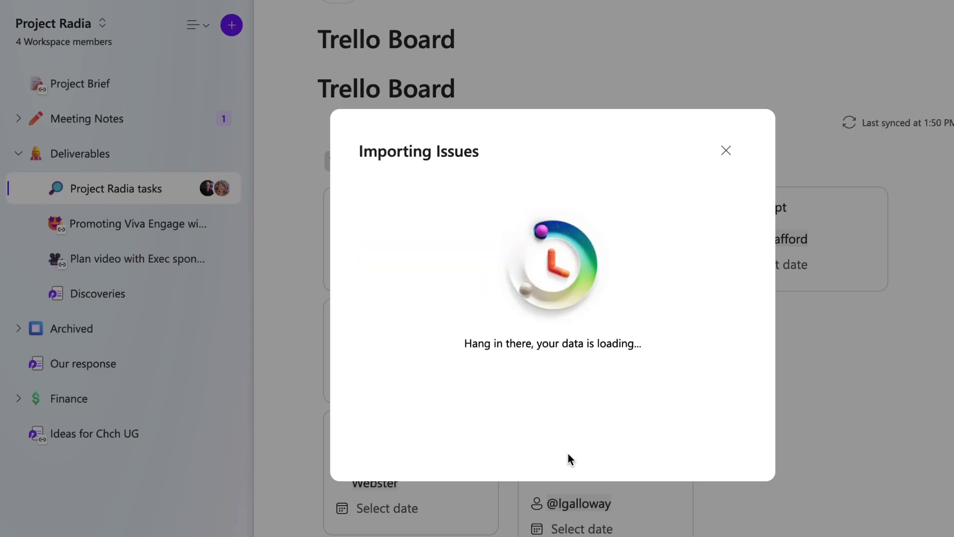
{"action": "scroll", "coordinate": [626, 298], "scroll_direction": "down", "scroll_amount": 10}
- Reassign SD-6, set its due date to Wed, Aug 2 and status to In Progress, then view it in Jira
{"action": "left_click", "coordinate": [930, 265]}
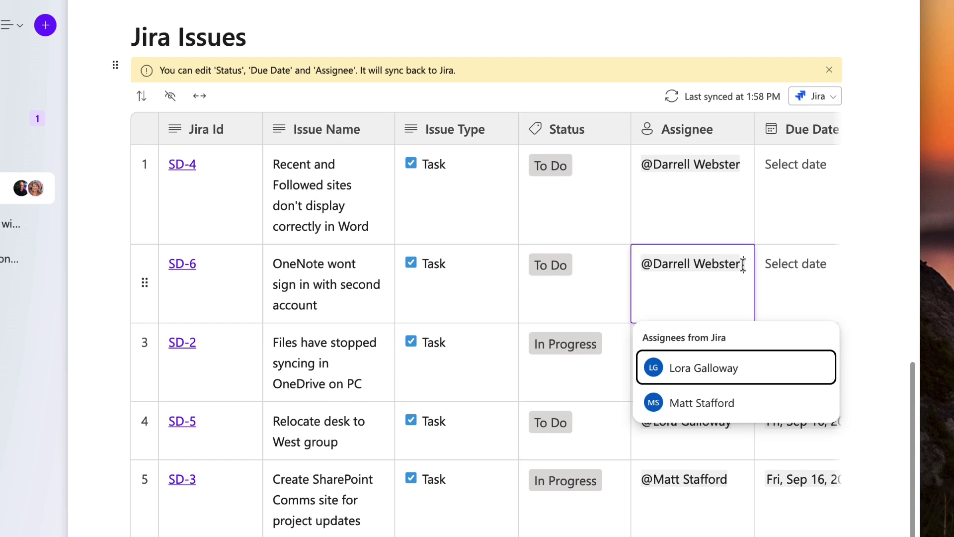
{"action": "left_click", "coordinate": [681, 366]}
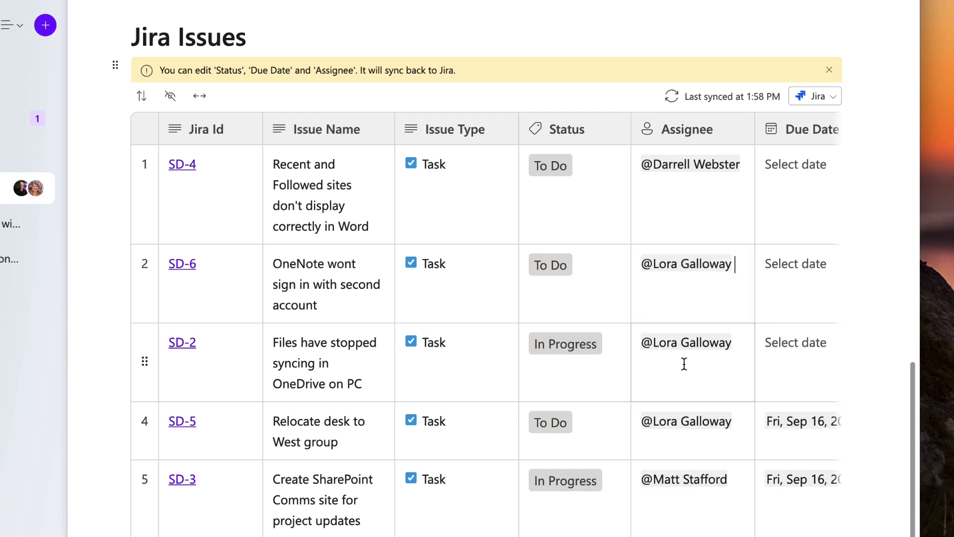
{"action": "key", "text": "Tab"}
{"action": "left_click", "coordinate": [704, 510]}
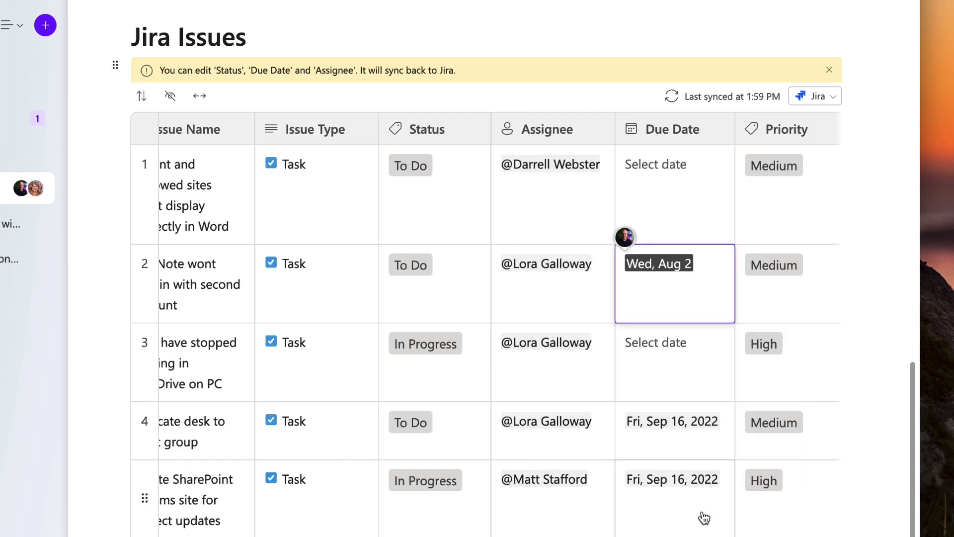
{"action": "left_click", "coordinate": [406, 263]}
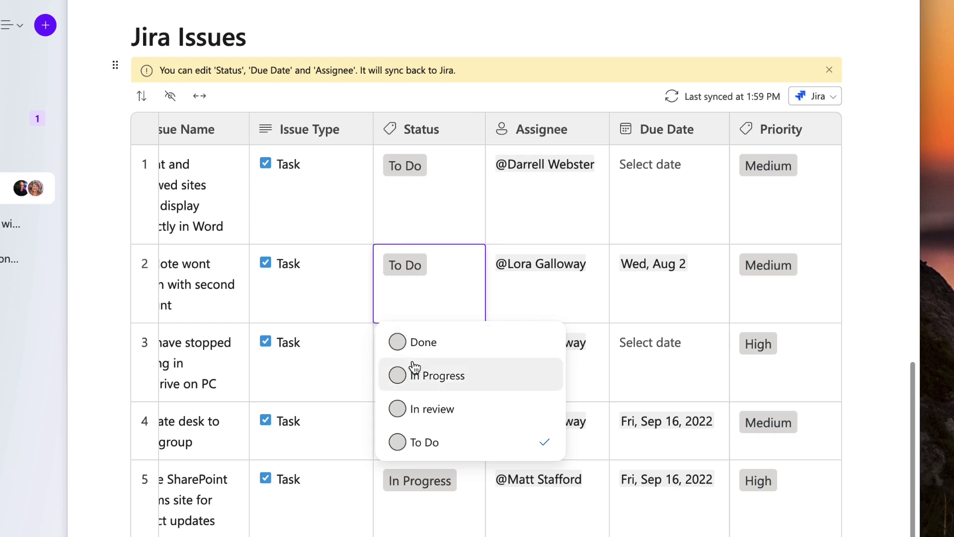
{"action": "left_click", "coordinate": [413, 374]}
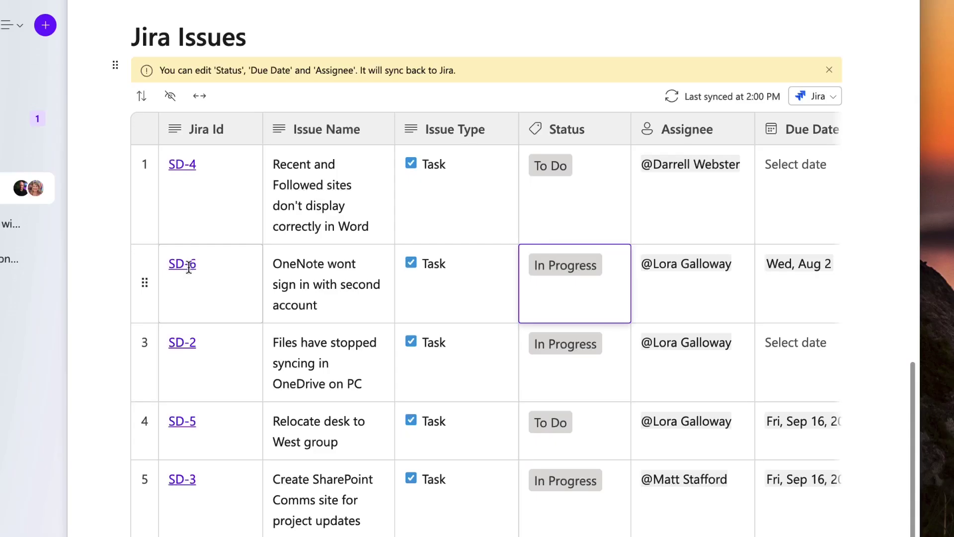
{"action": "left_click", "coordinate": [188, 266]}
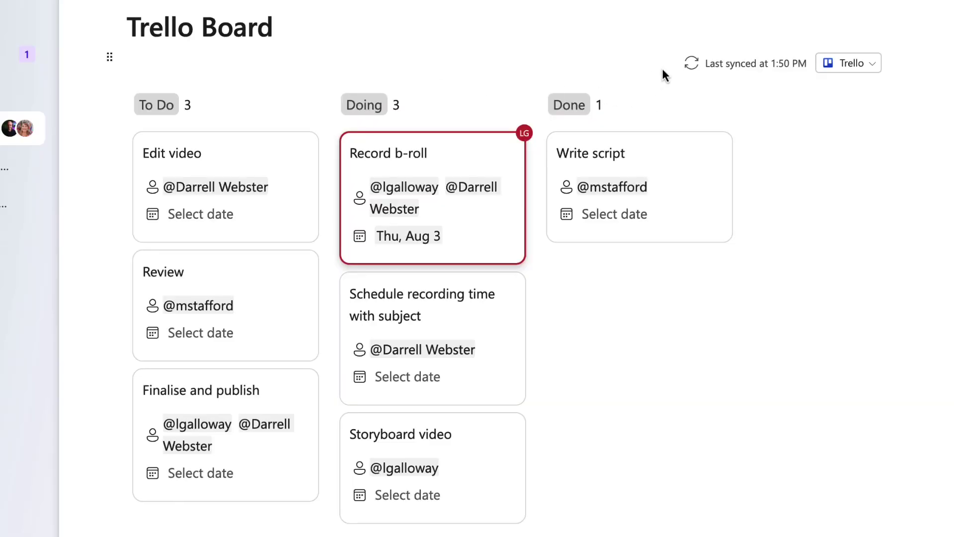
- Convert the Trello board into a Loop component, copy its link, and paste it into a chat
{"action": "left_click", "coordinate": [110, 58]}
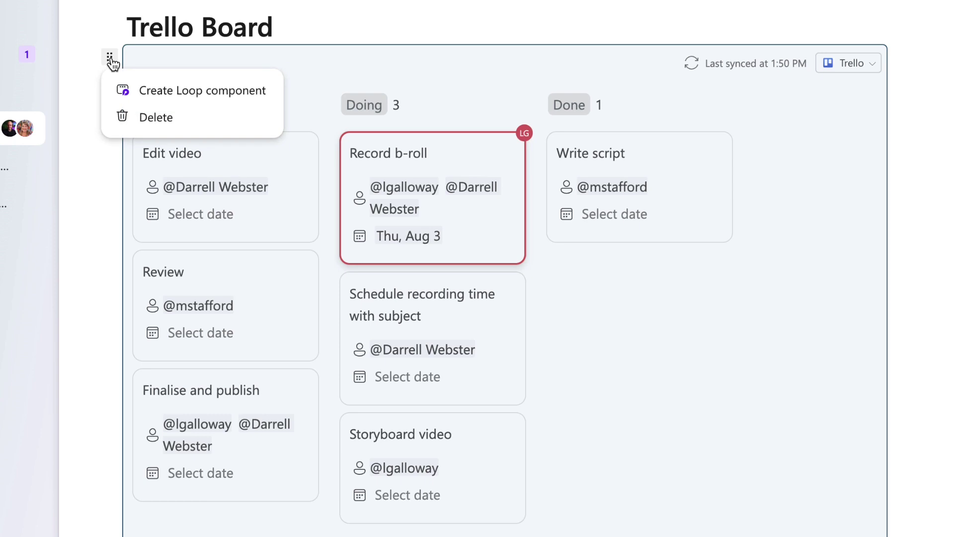
{"action": "left_click", "coordinate": [153, 100]}
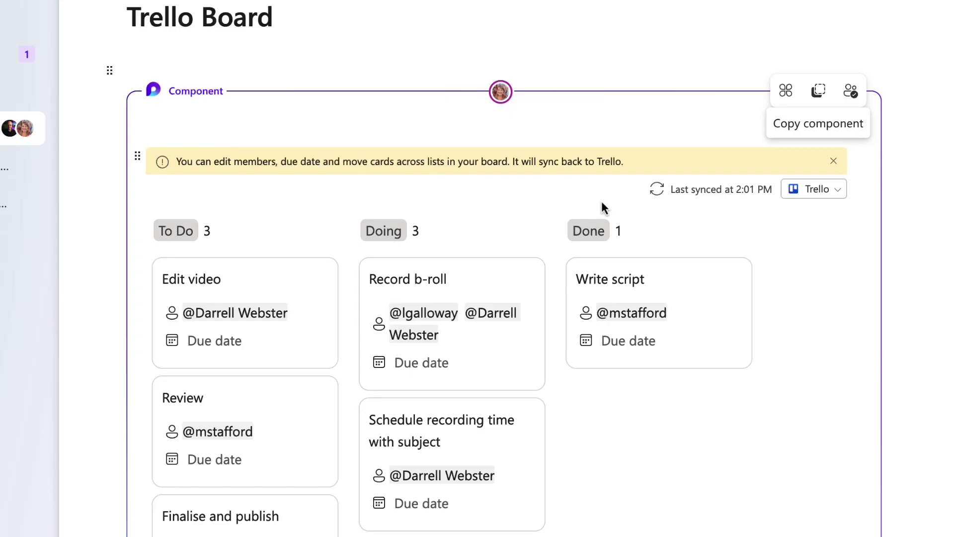
{"action": "left_click", "coordinate": [823, 94]}
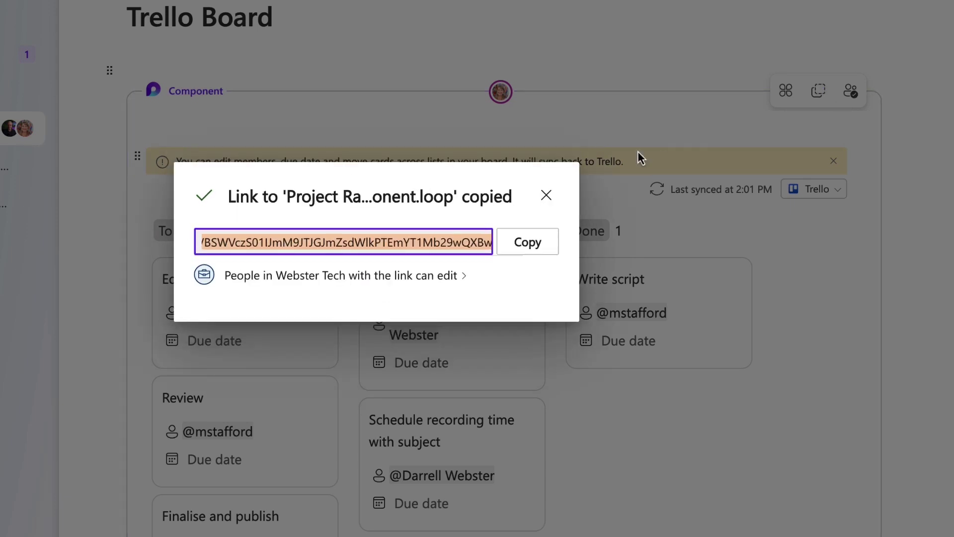
{"action": "key", "text": "ctrl+v"}
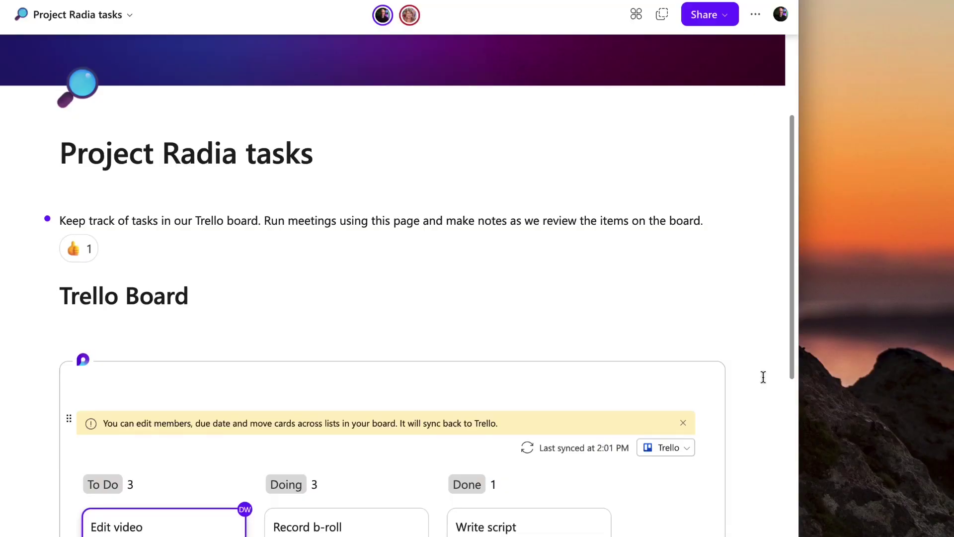
{"action": "scroll", "coordinate": [763, 377], "scroll_direction": "down", "scroll_amount": 7}
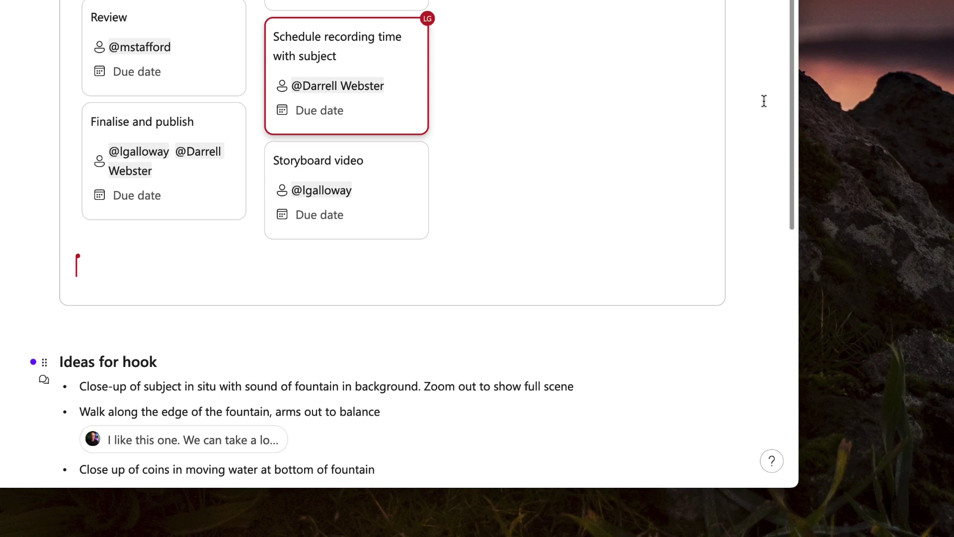
{"action": "scroll", "coordinate": [764, 101], "scroll_direction": "down", "scroll_amount": 3}
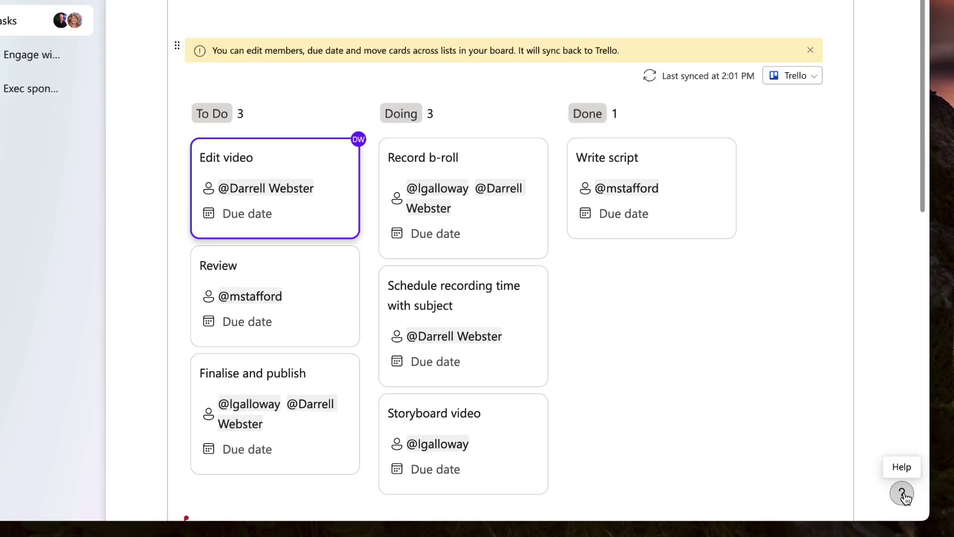
- Submit a feedback suggestion starting 'I would like to be' about creating cards in Trello components
{"action": "left_click", "coordinate": [901, 495]}
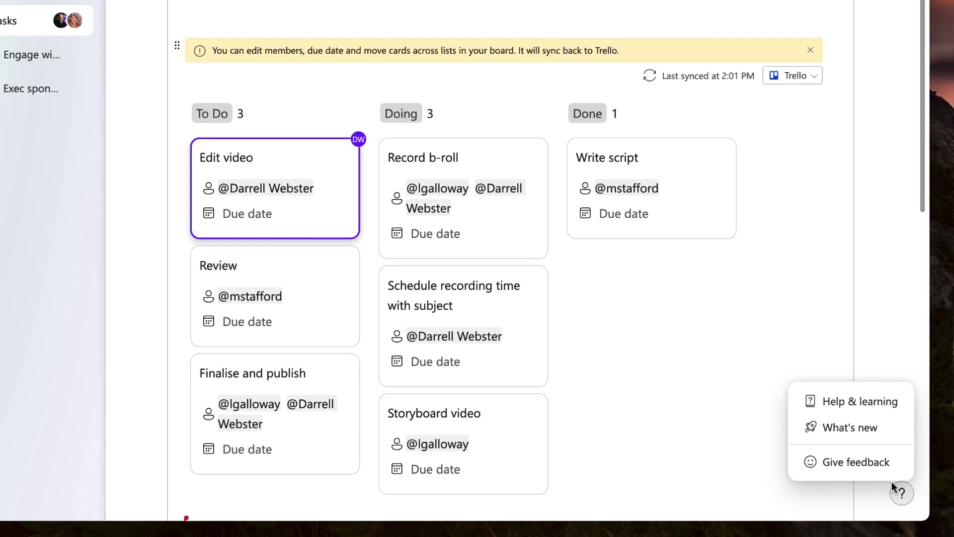
{"action": "left_click", "coordinate": [850, 461]}
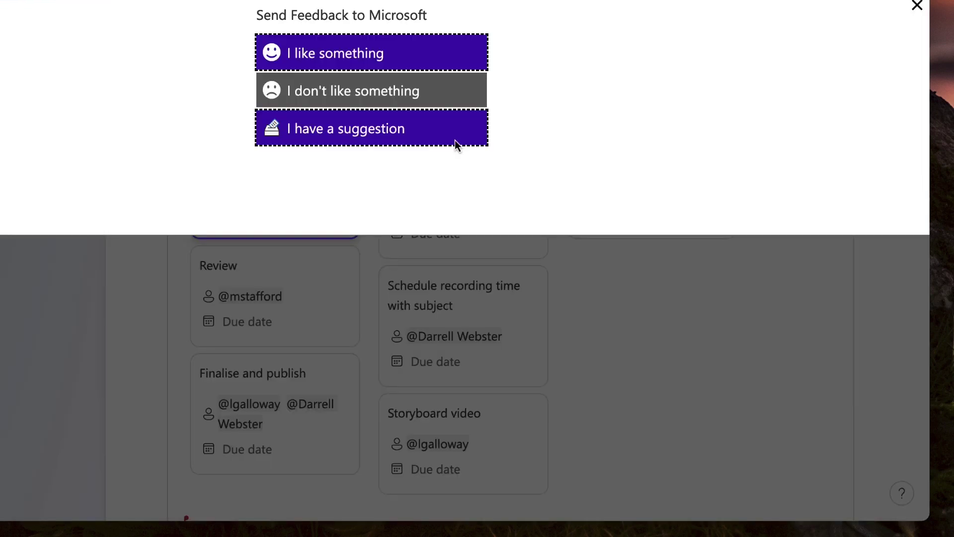
{"action": "left_click", "coordinate": [454, 140]}
{"action": "left_click", "coordinate": [500, 74]}
{"action": "type", "text": "I would like to be able to create new cards in"}
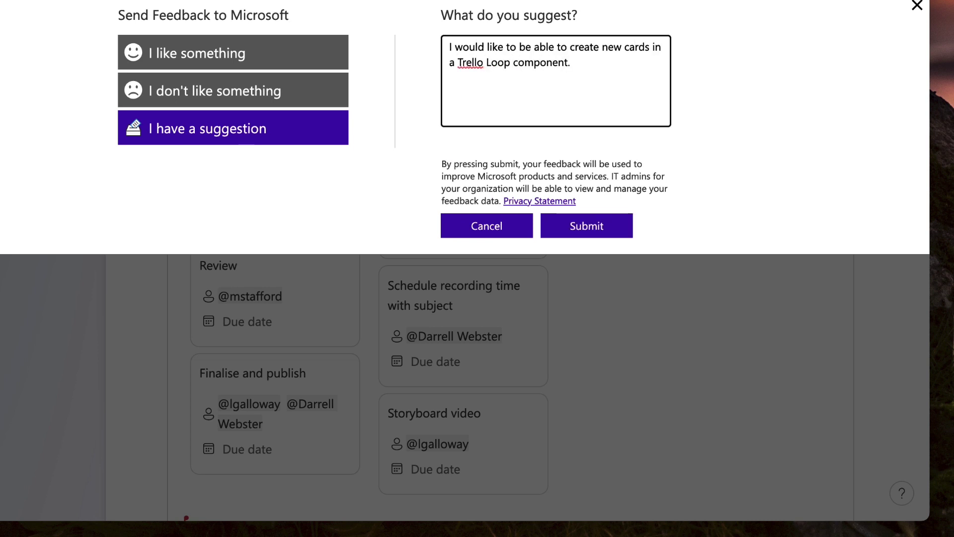
{"action": "left_click", "coordinate": [587, 227]}
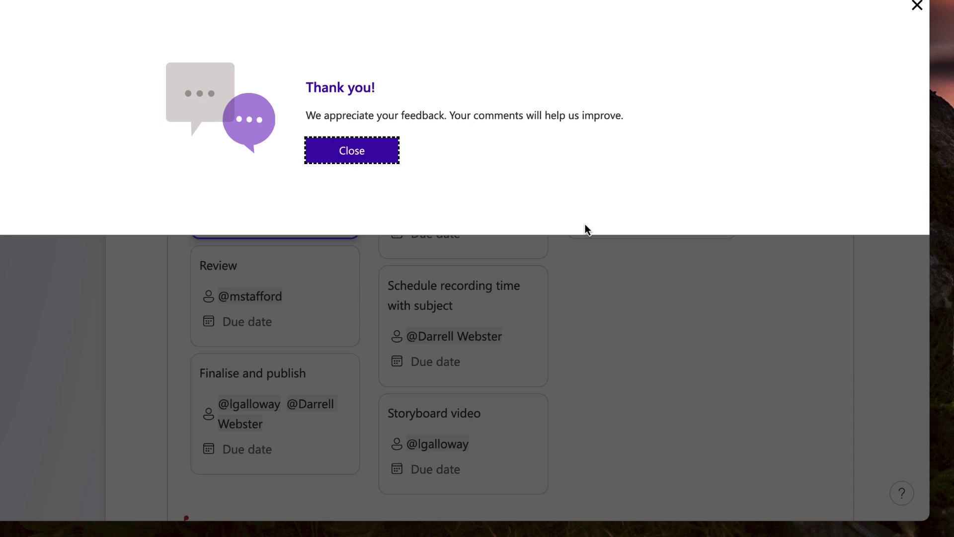